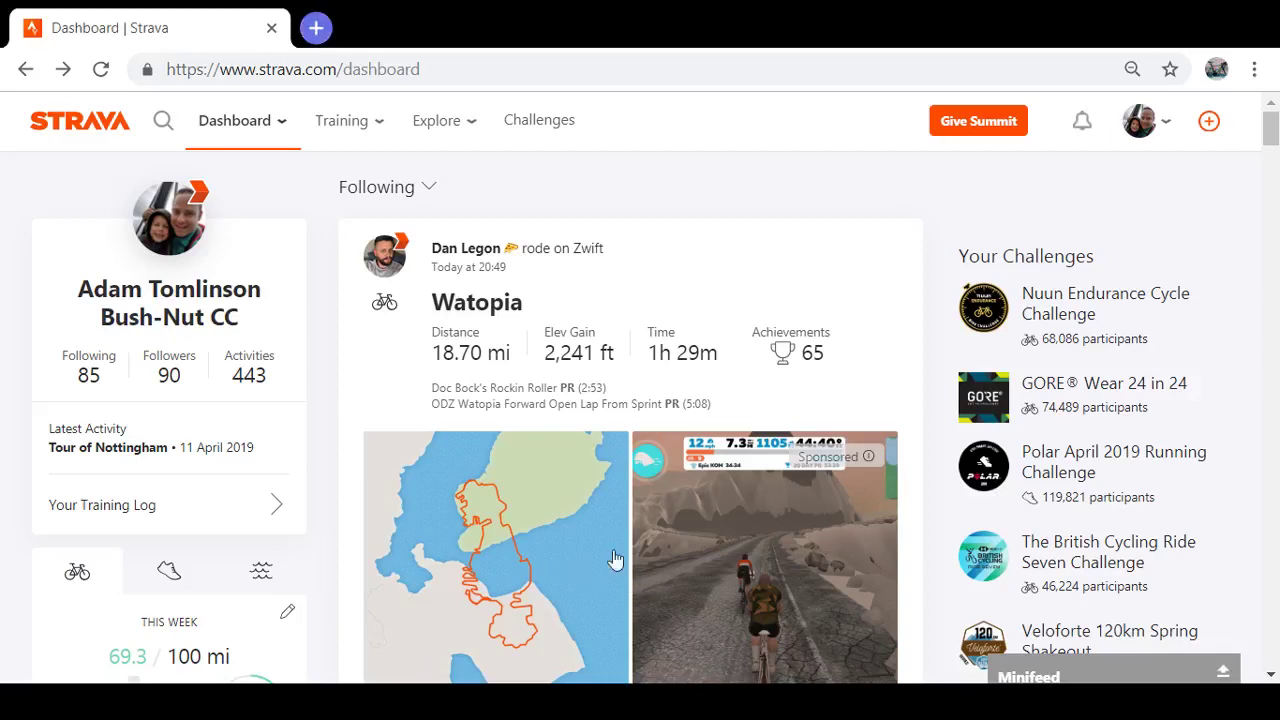
Start a new route from the dashboard's + menu, opening Route Builder over Nottingham
mouse_move(1212, 145)
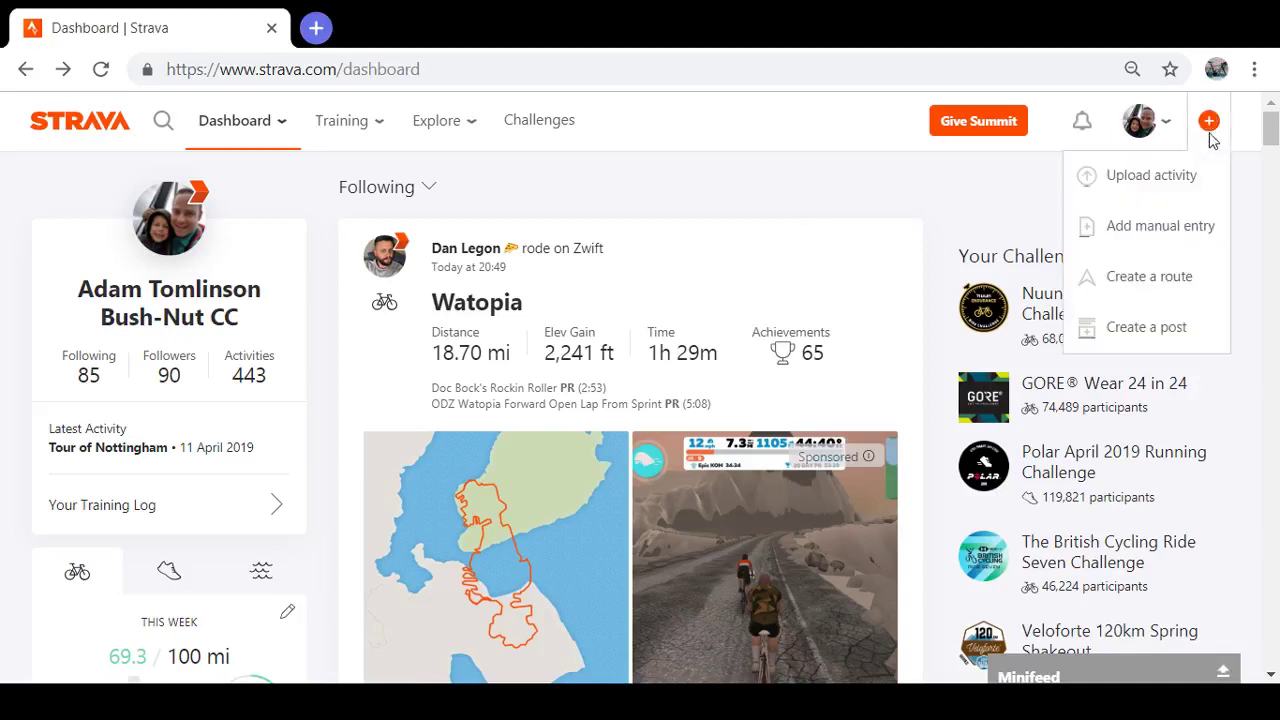
left_click(1135, 288)
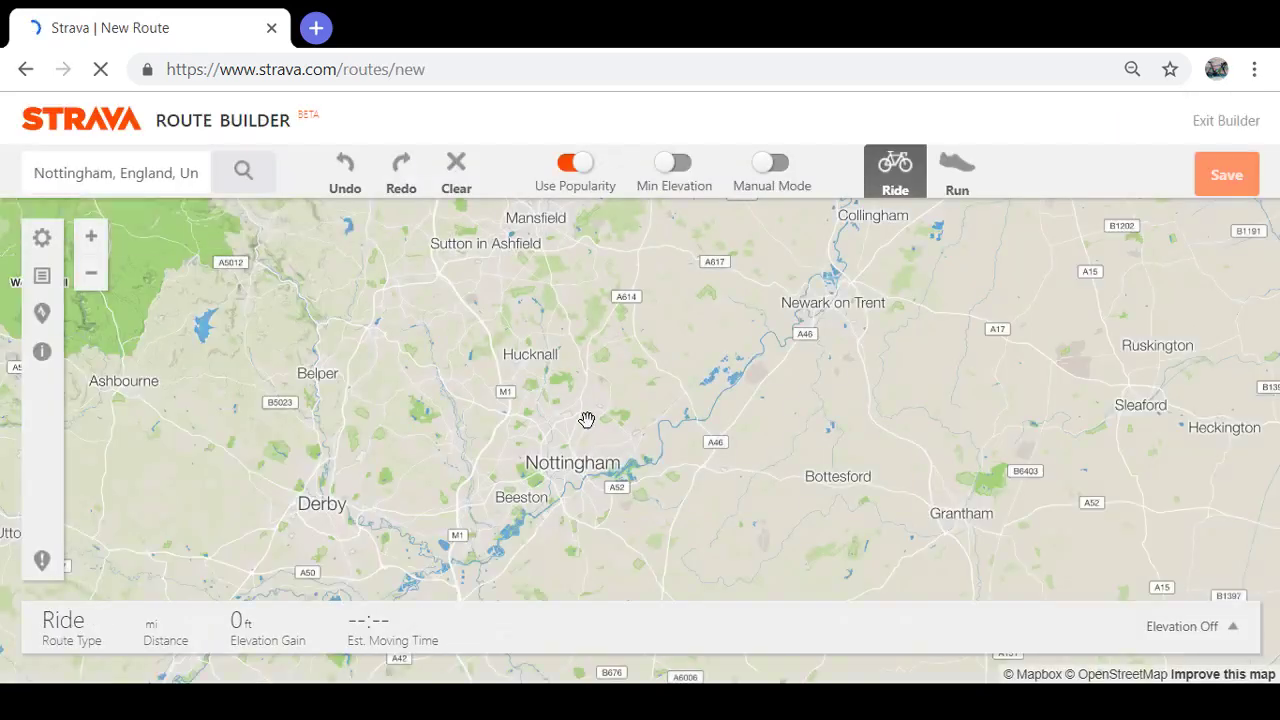
Start the route at Arnold and extend it east to Bottesford
scroll(662, 416, "up", 3)
left_click_drag(569, 505, 865, 421)
left_click(598, 328)
scroll(645, 363, "down", 3)
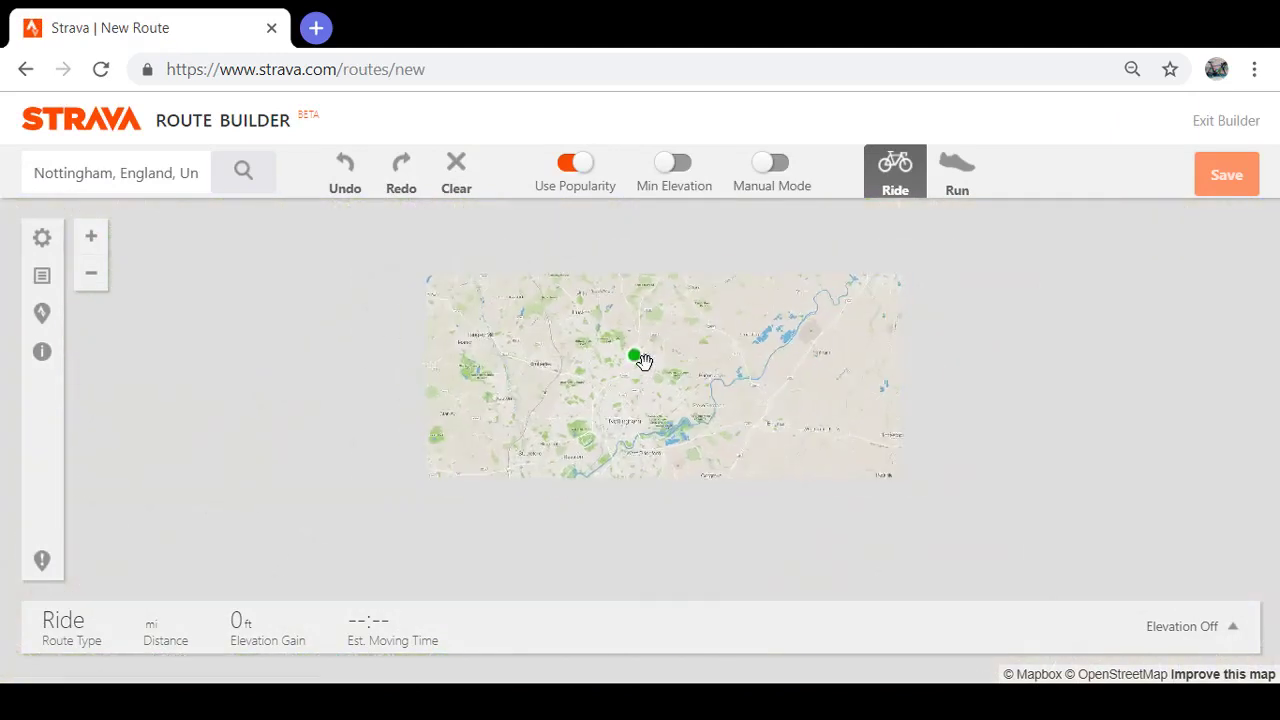
left_click(853, 440)
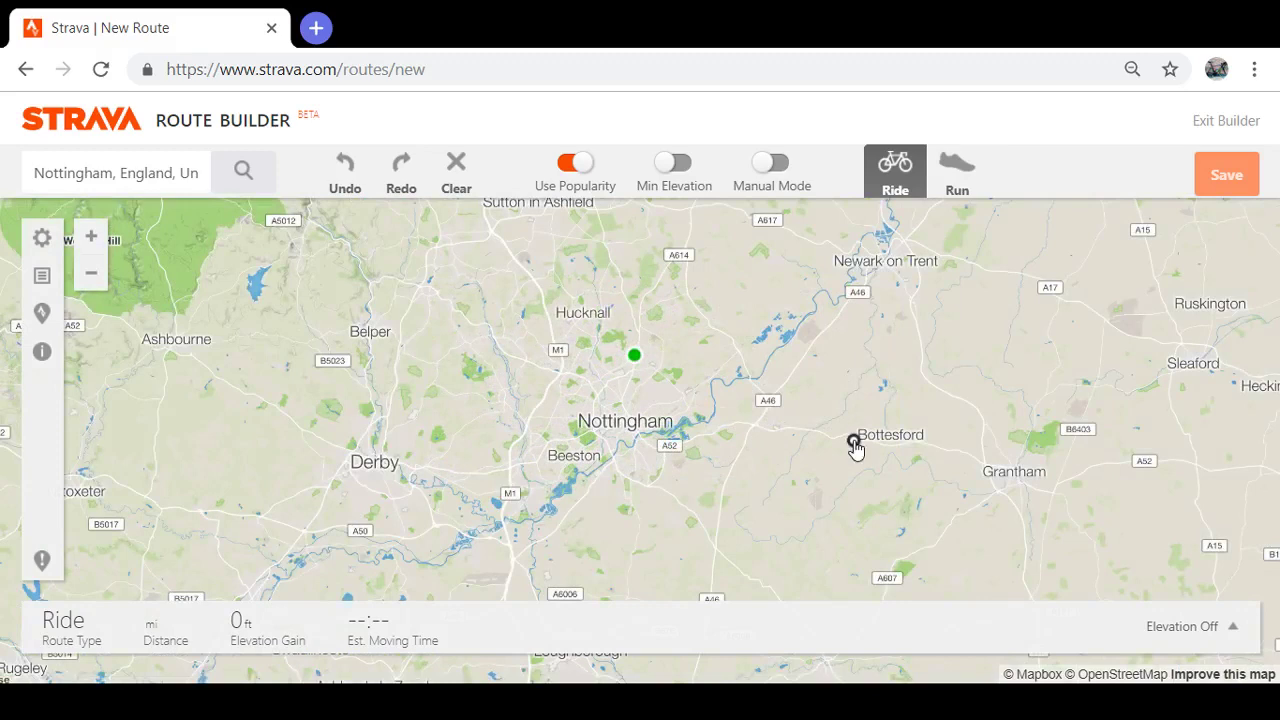
Route south, west along the river and north through Derby, closing the loop; list nearby climbs
left_click(742, 574)
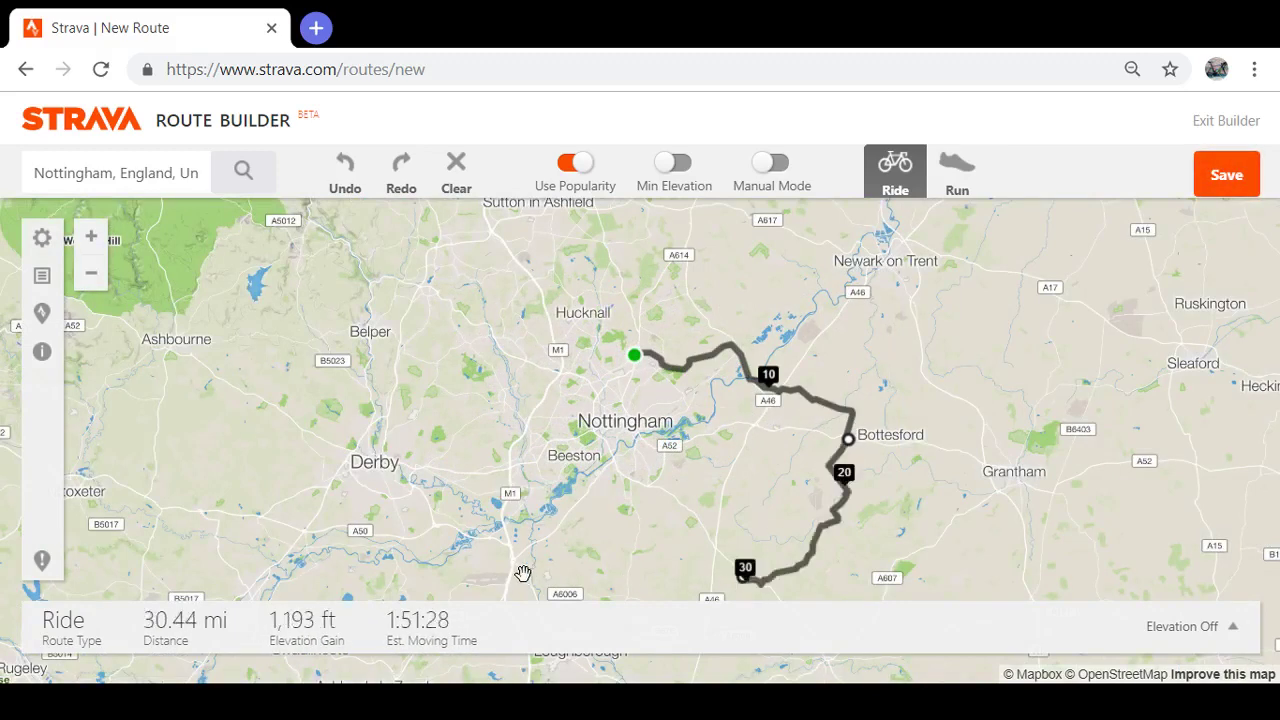
left_click(399, 541)
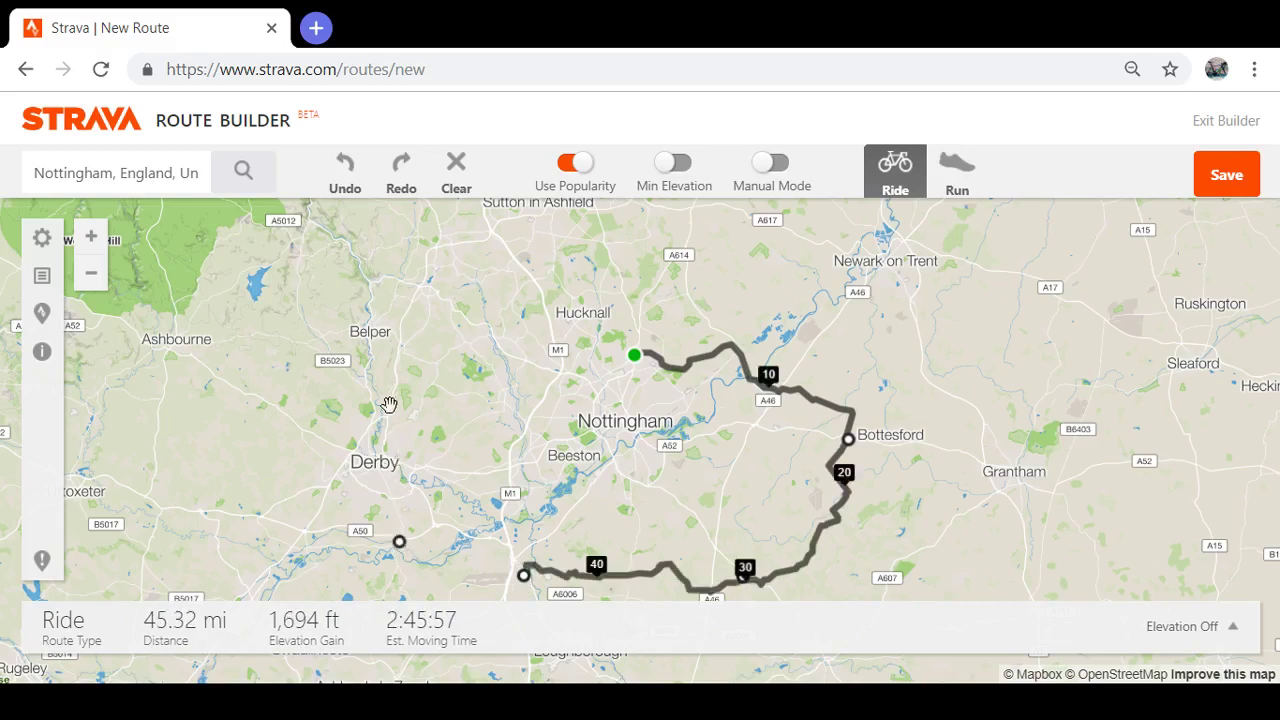
left_click(396, 368)
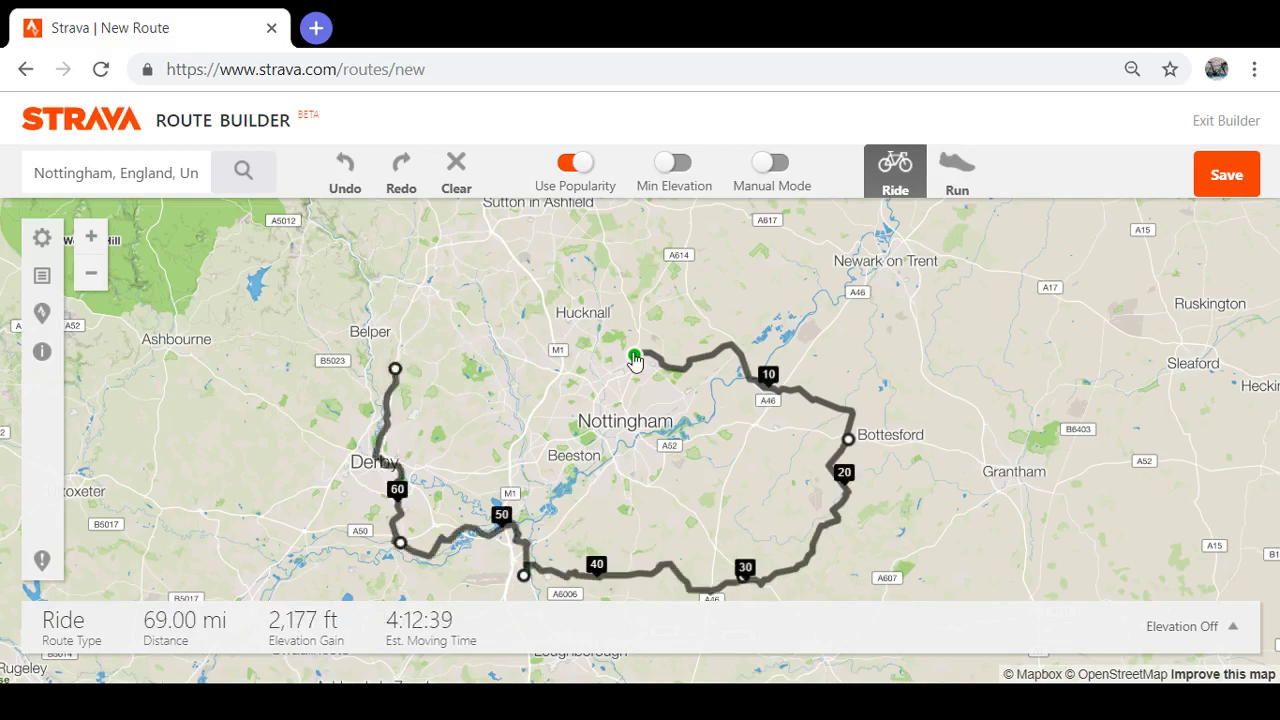
left_click(634, 357)
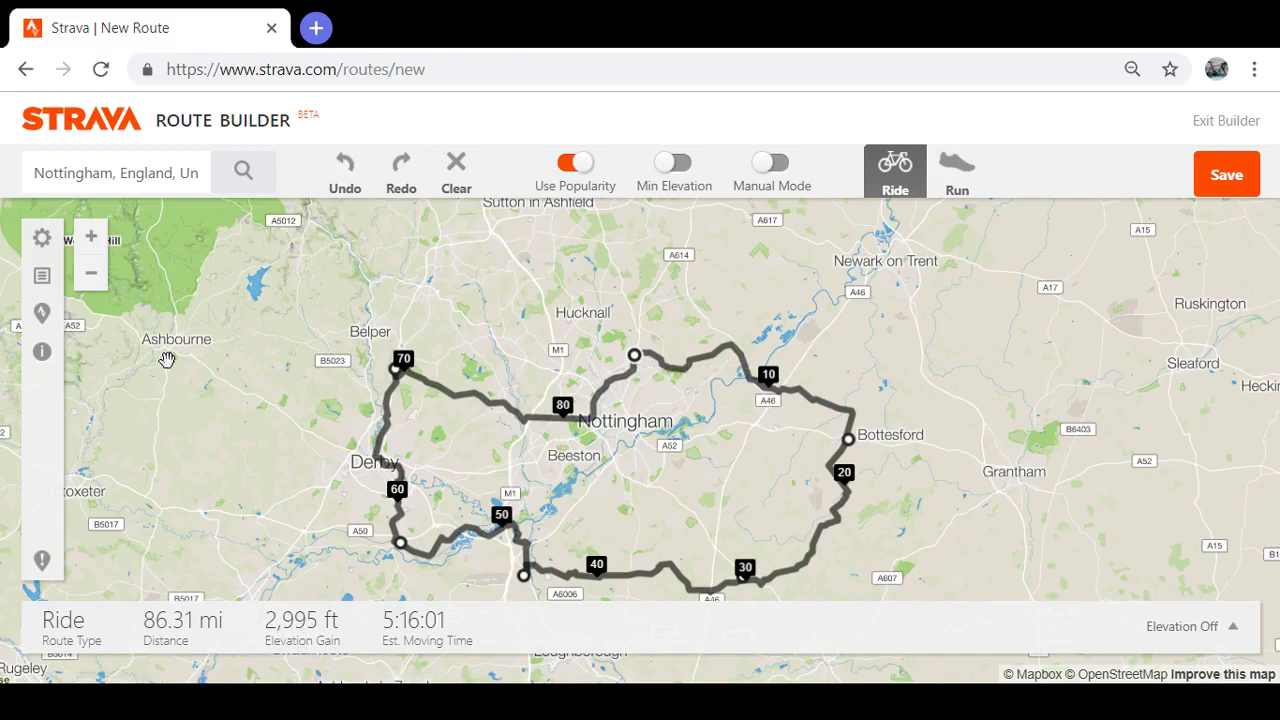
left_click(42, 313)
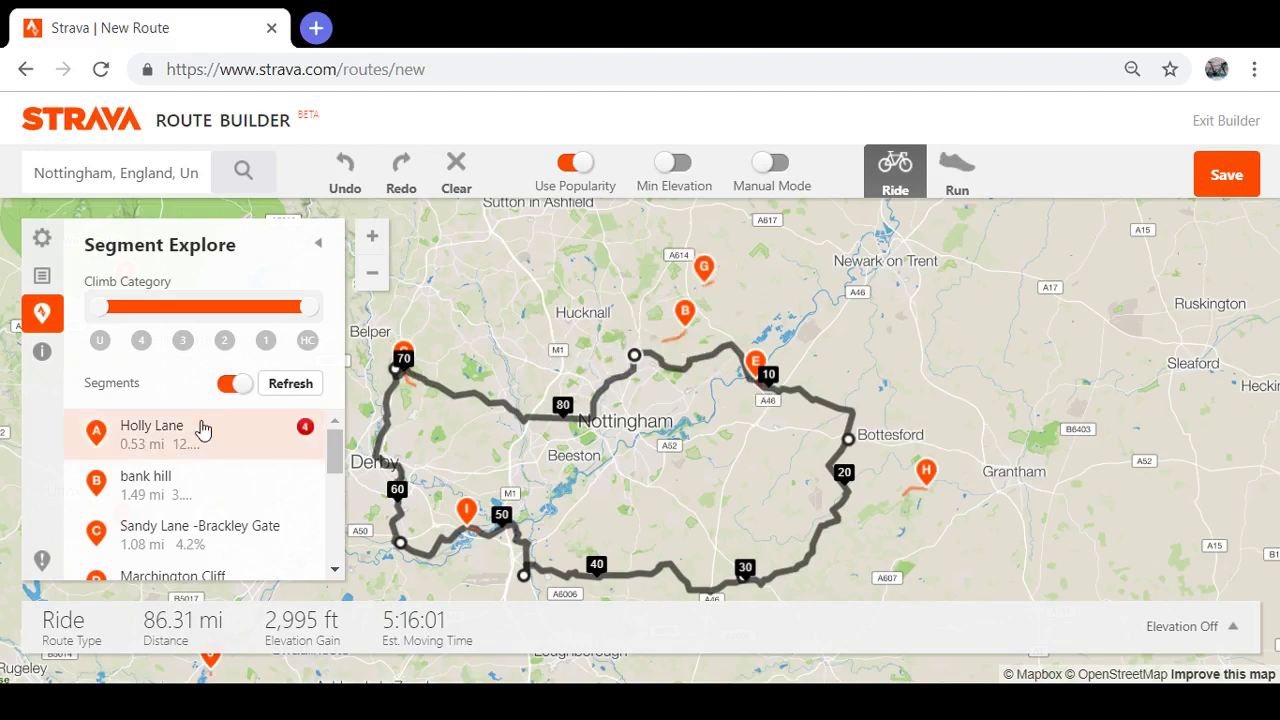
Drag the route near Bottesford north-east toward Newark on Trent and enable Min Elevation
left_click(318, 243)
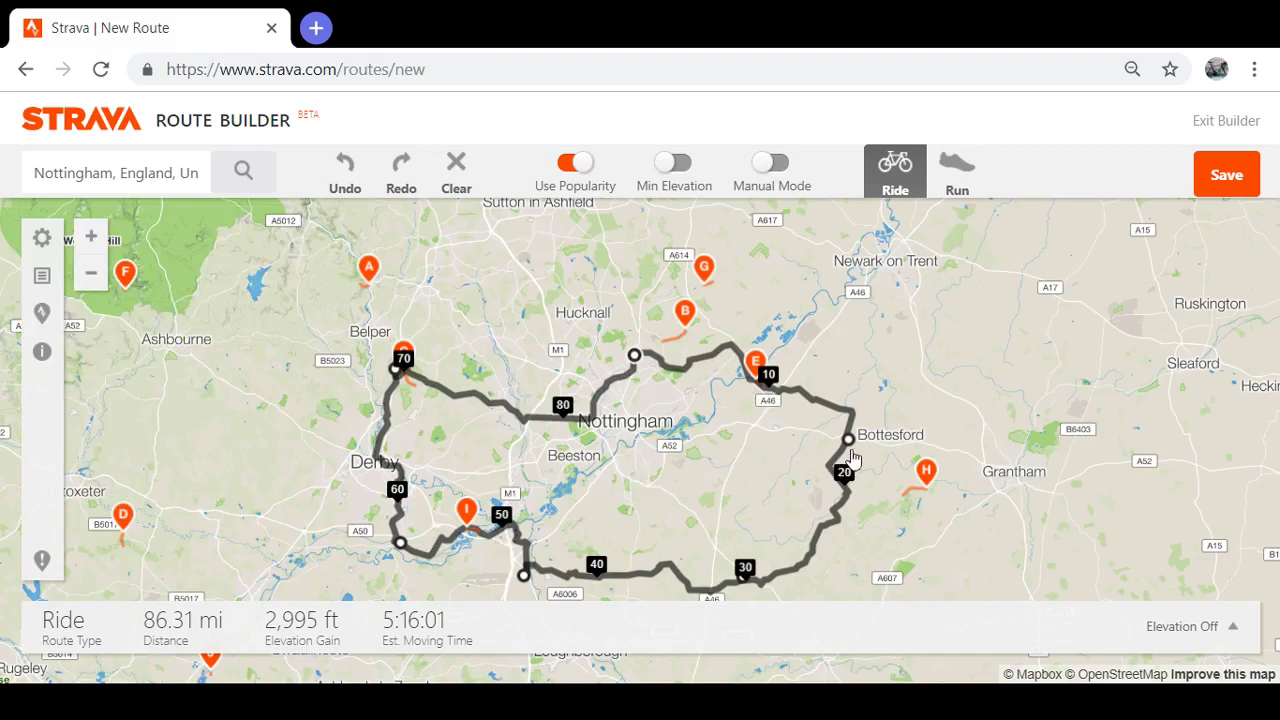
left_click_drag(848, 440, 918, 317)
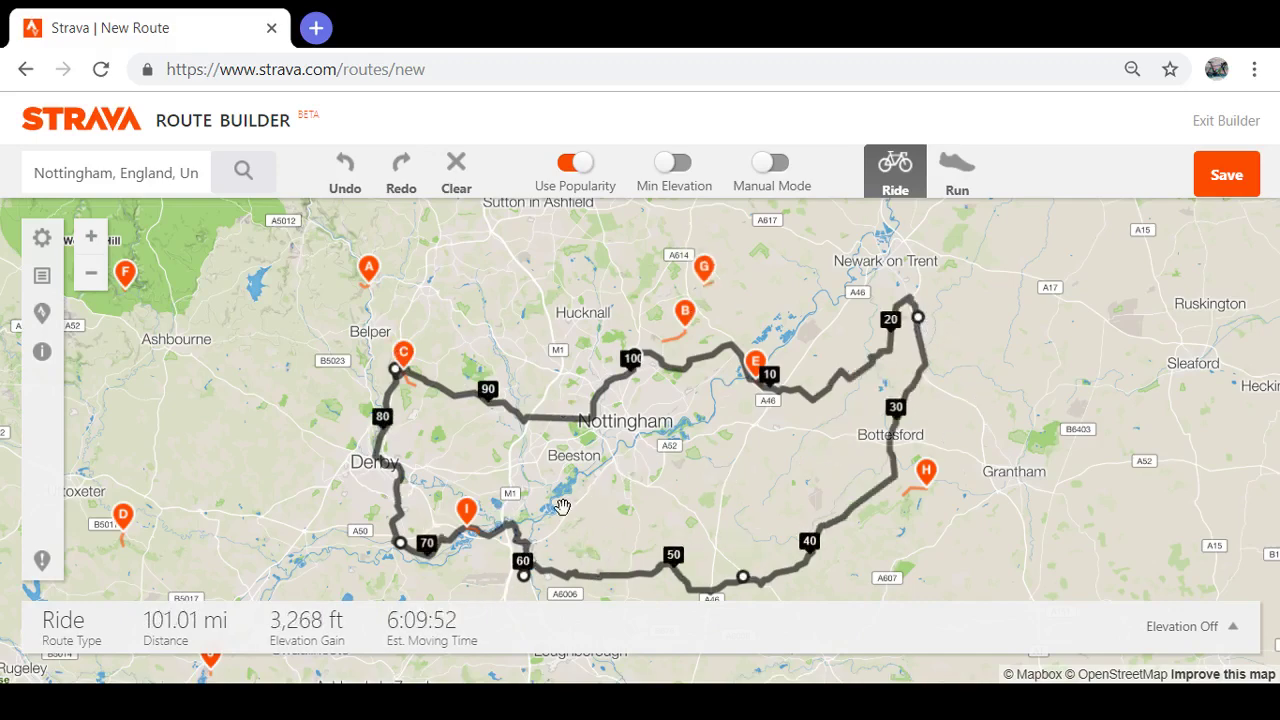
left_click(670, 170)
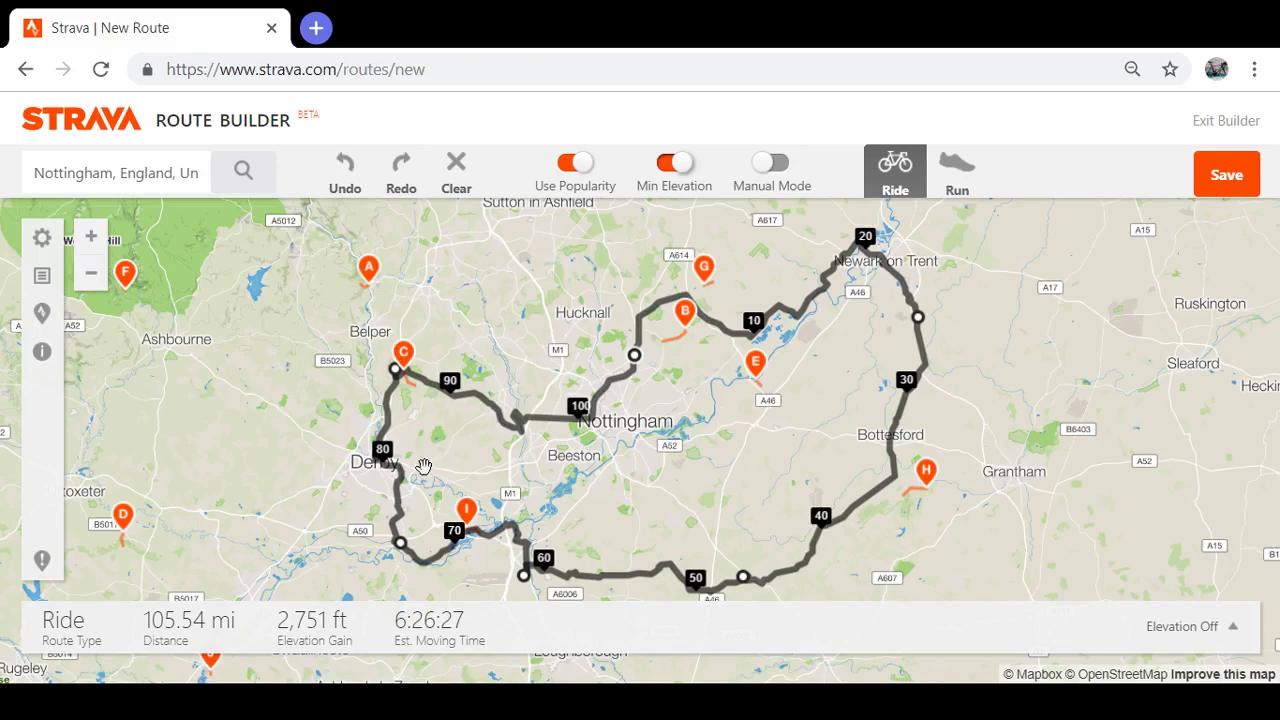
Turn Min Elevation back off, keeping the 101.01 mi, 3,268 ft loop, and begin saving
left_click(677, 163)
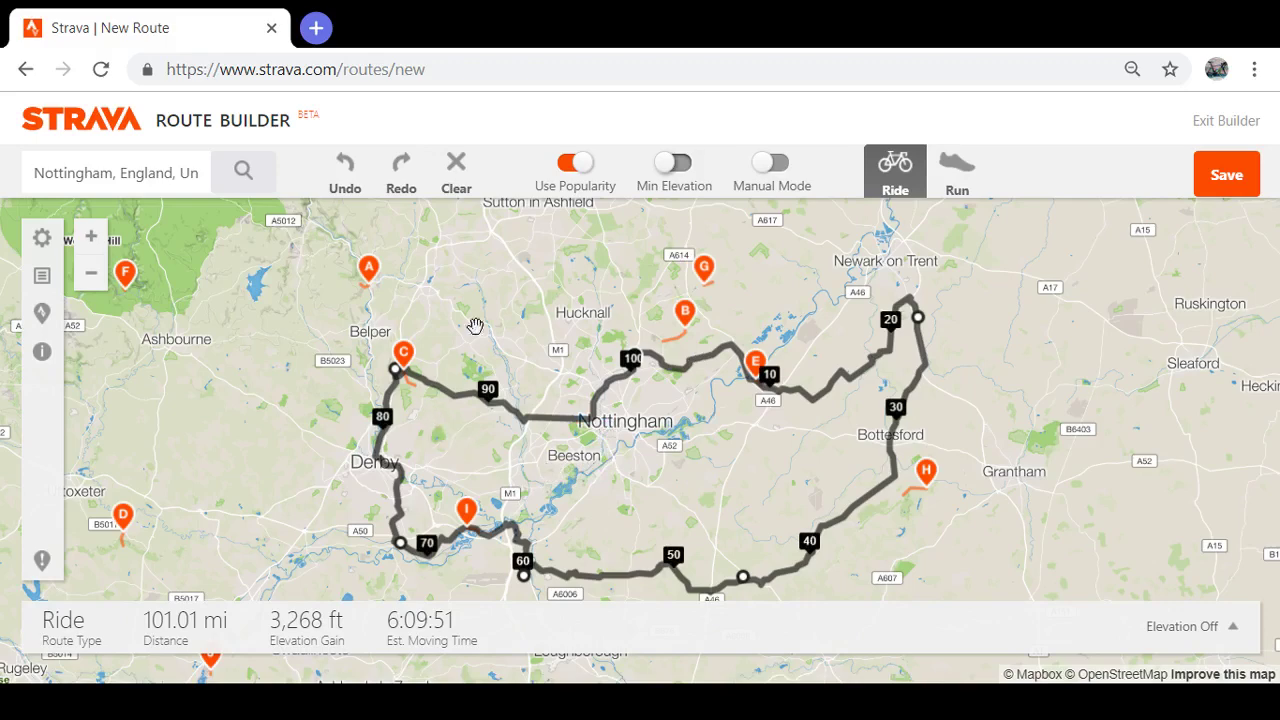
left_click(1228, 176)
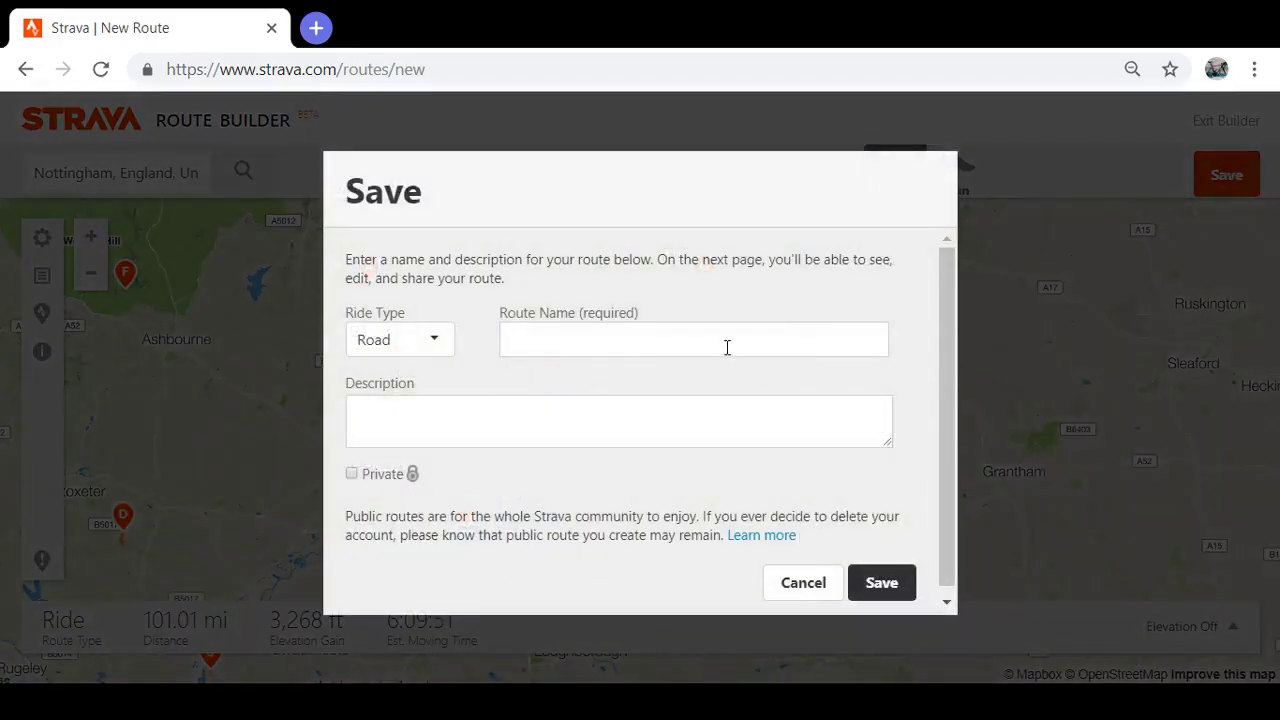
Save the route under the name 'test' and go to its route page
left_click(727, 347)
type("test")
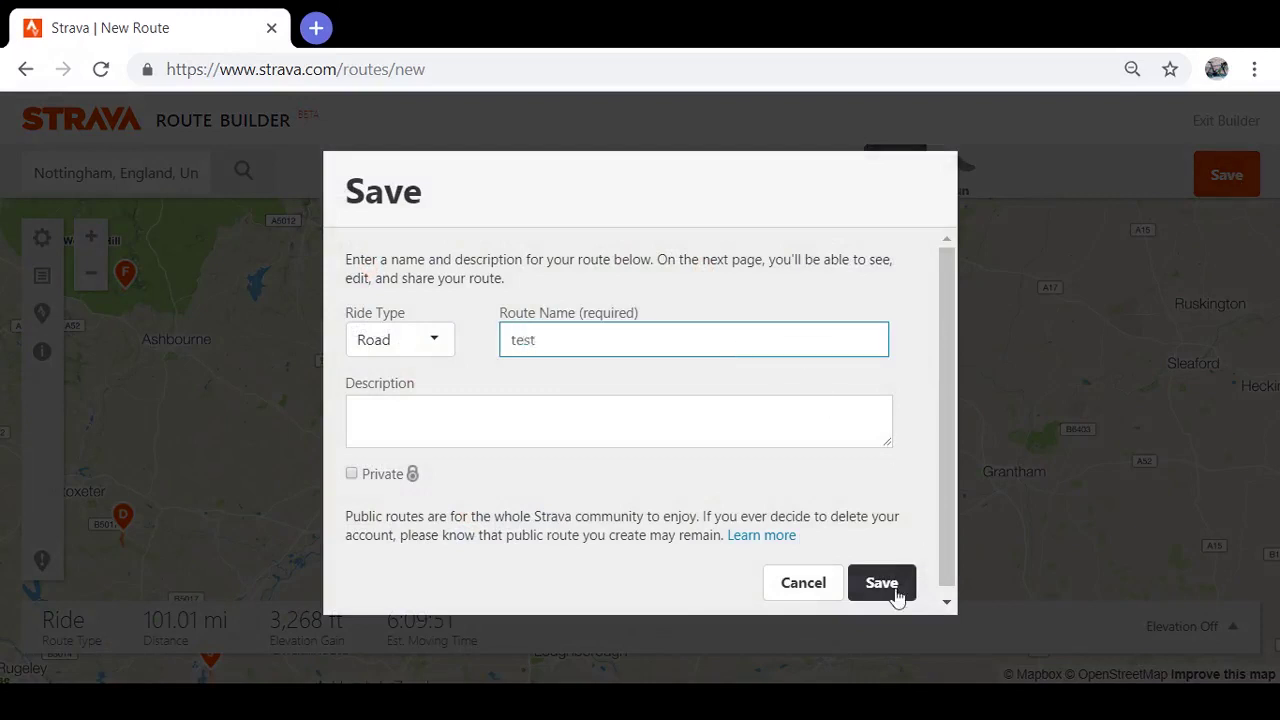
left_click(882, 584)
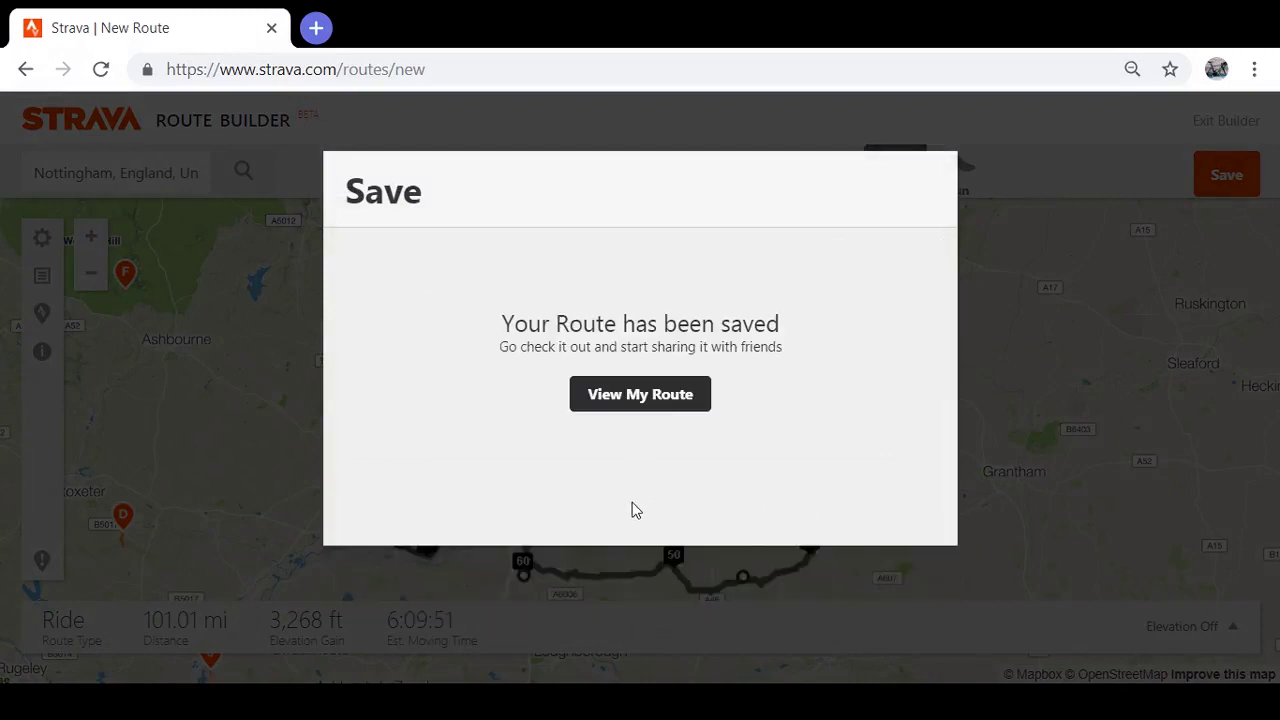
left_click(654, 398)
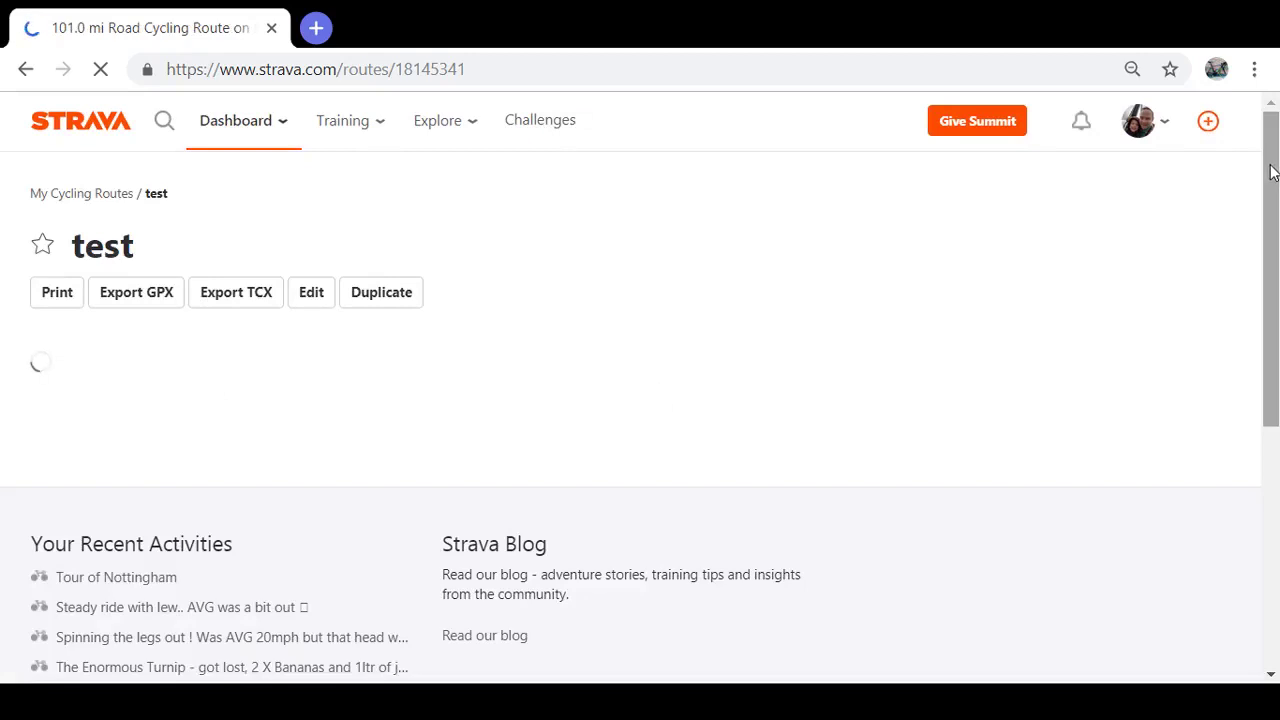
Export the test route as a TCX file
left_click_drag(1270, 218, 1273, 299)
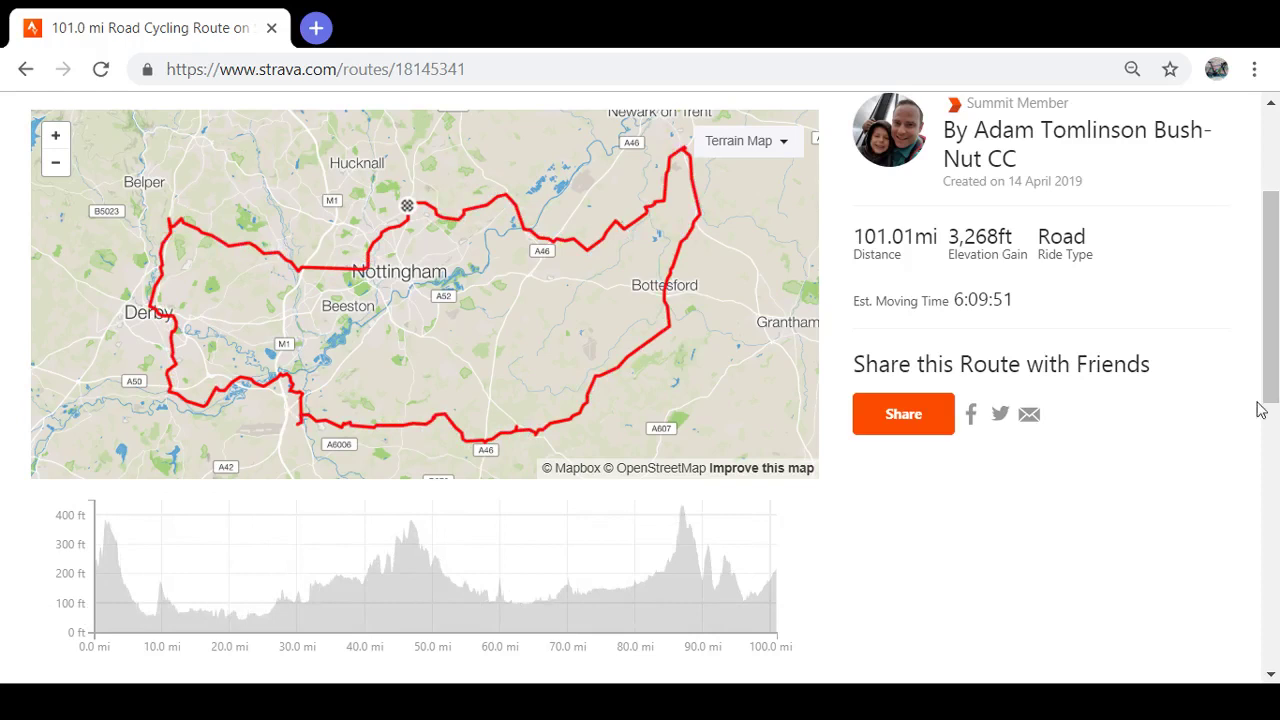
left_click_drag(1276, 360, 1275, 324)
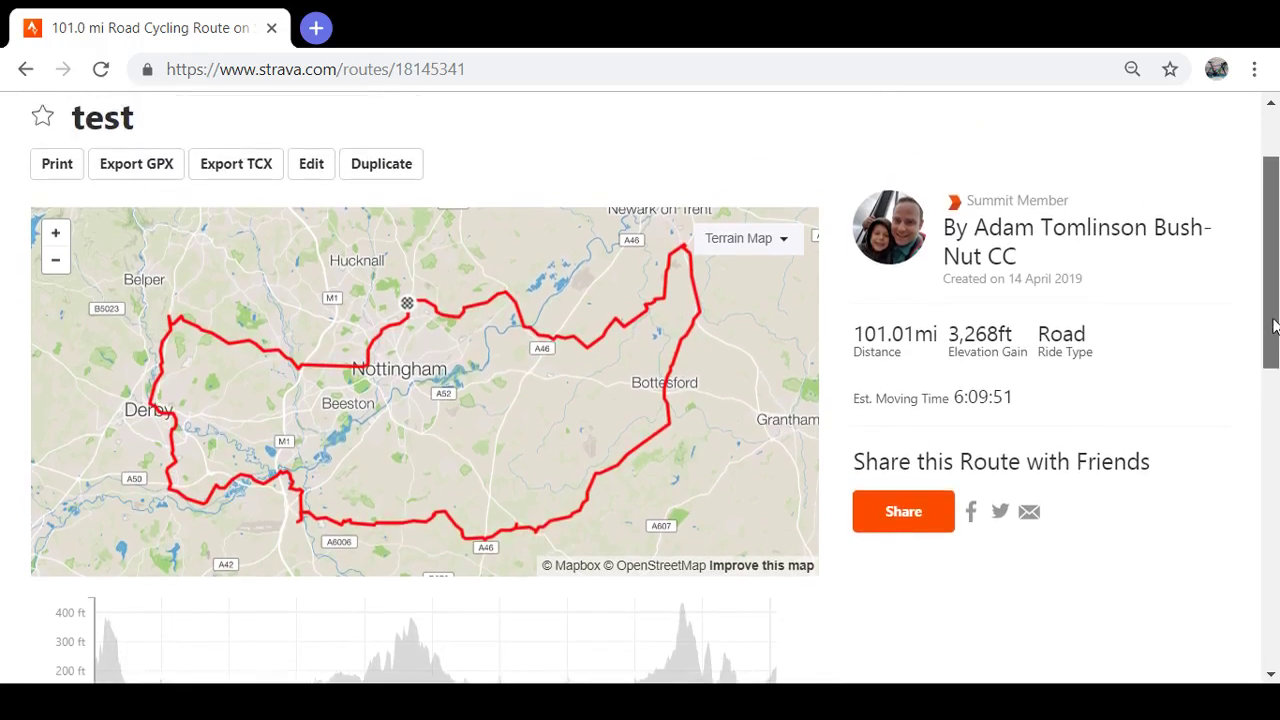
left_click(231, 171)
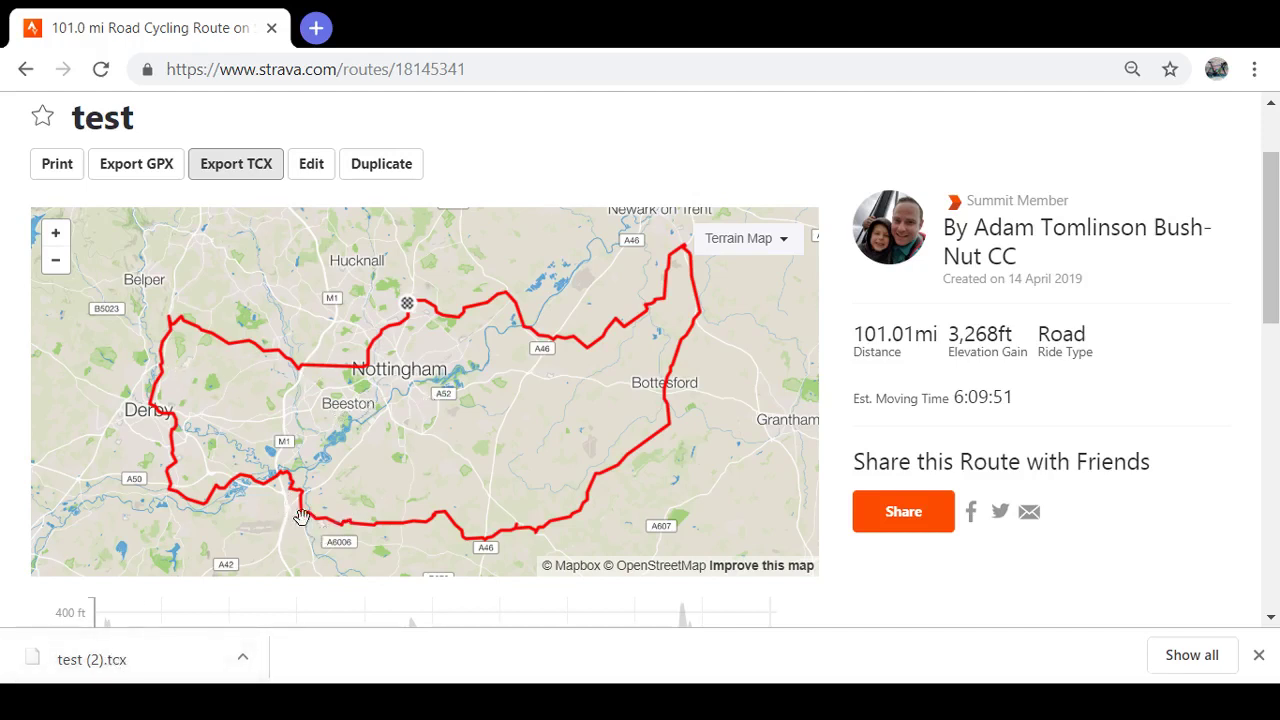
Duplicate the route for editing and cancel the copy's save prompt
left_click(377, 169)
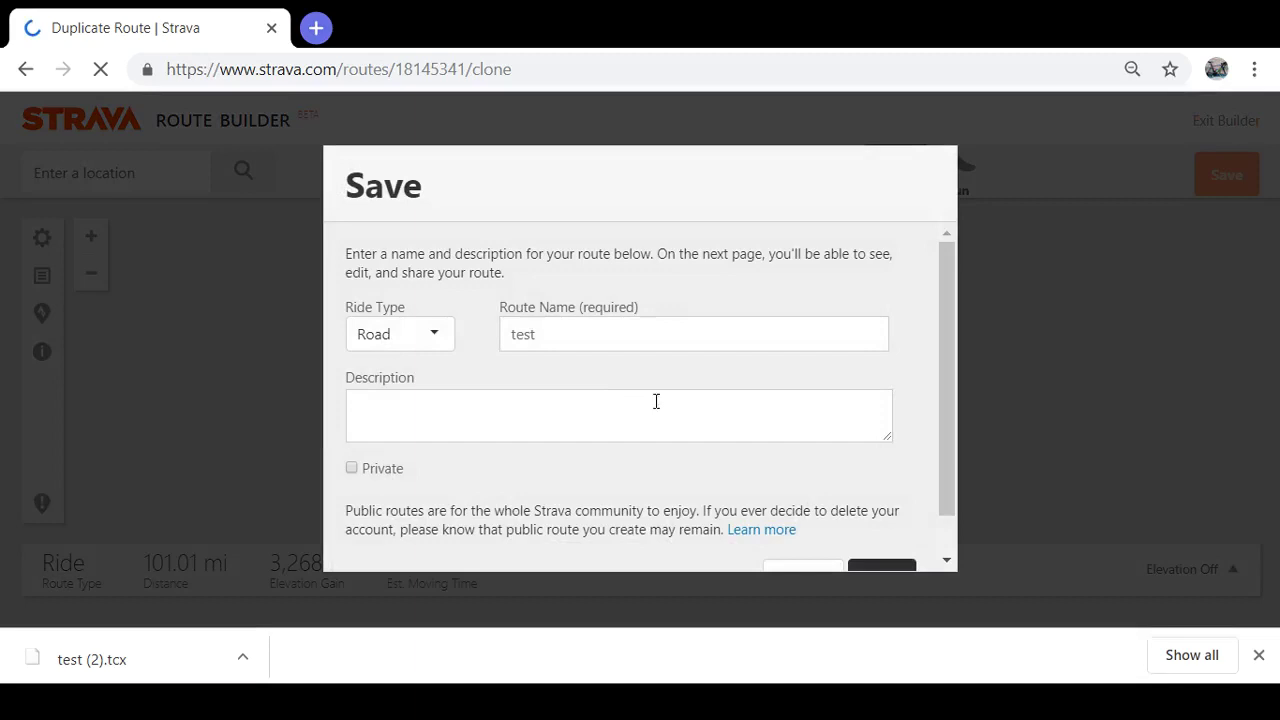
scroll(865, 470, "down", 1)
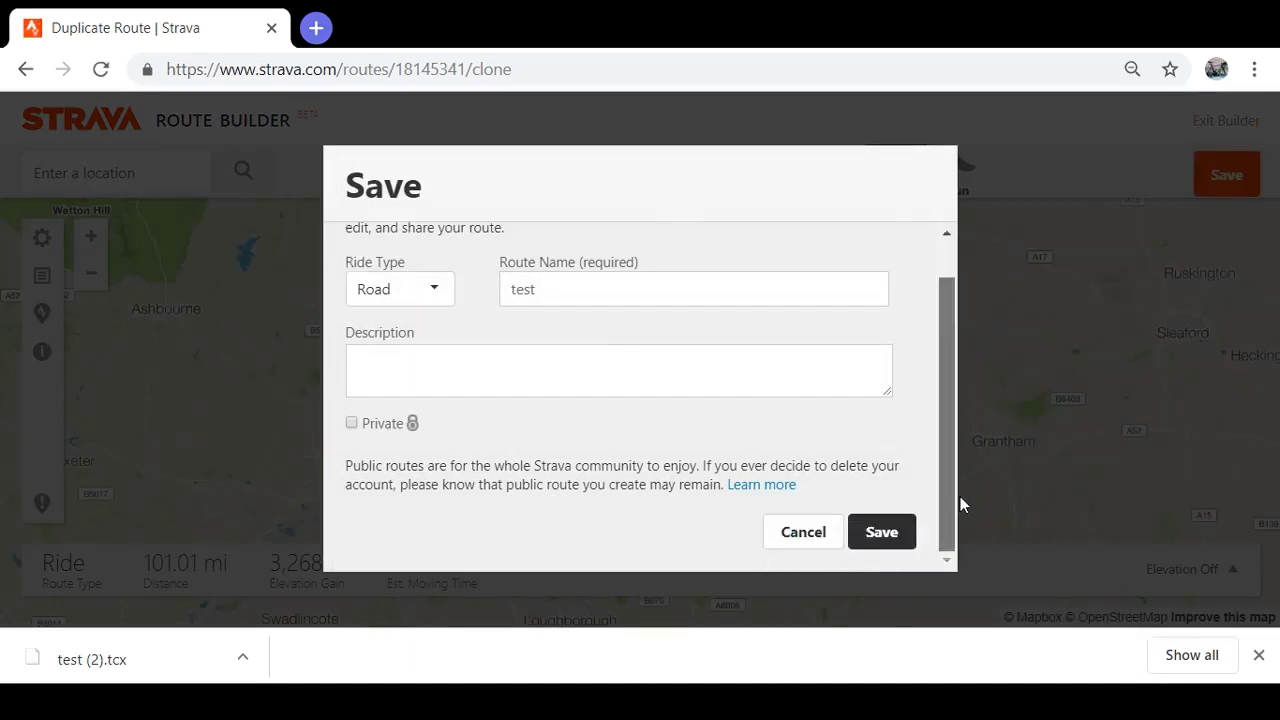
left_click(780, 531)
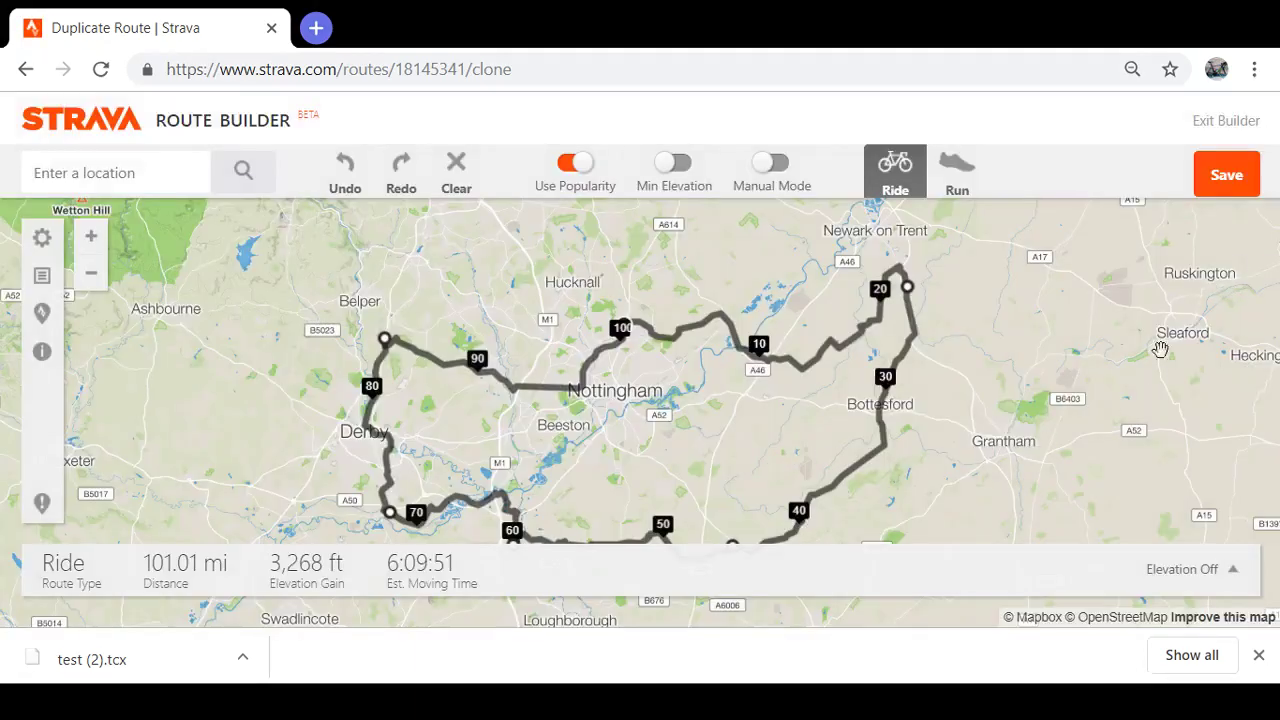
Reroute the duplicate's south-western section near Swadlincote to 99.90 mi and show the elevation profile
scroll(935, 456, "down", 3)
scroll(874, 474, "up", 3)
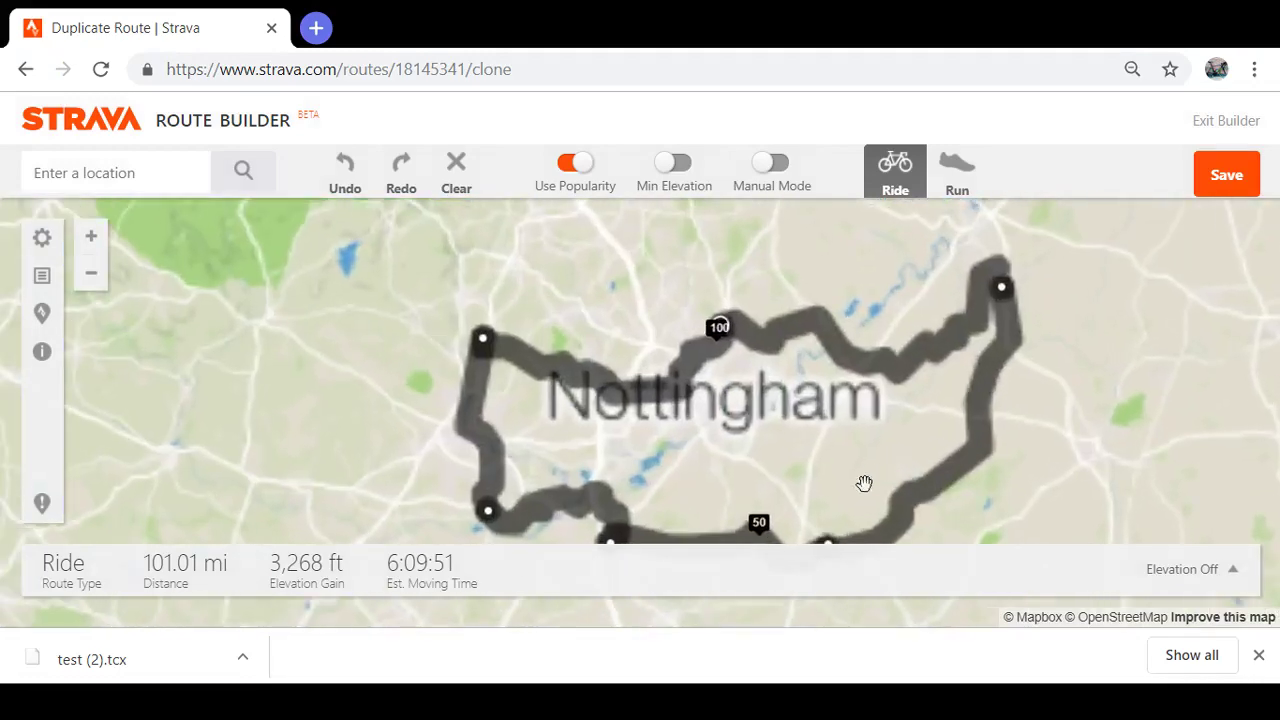
left_click_drag(791, 477, 747, 265)
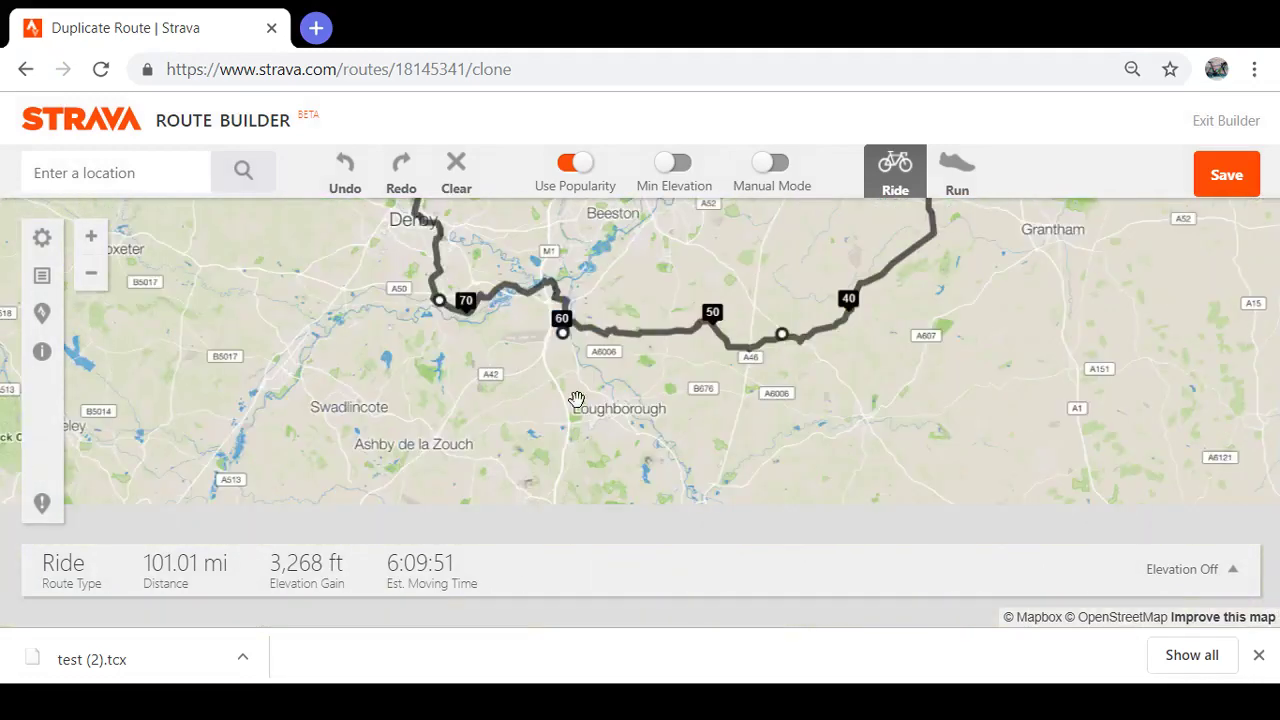
left_click_drag(577, 400, 618, 432)
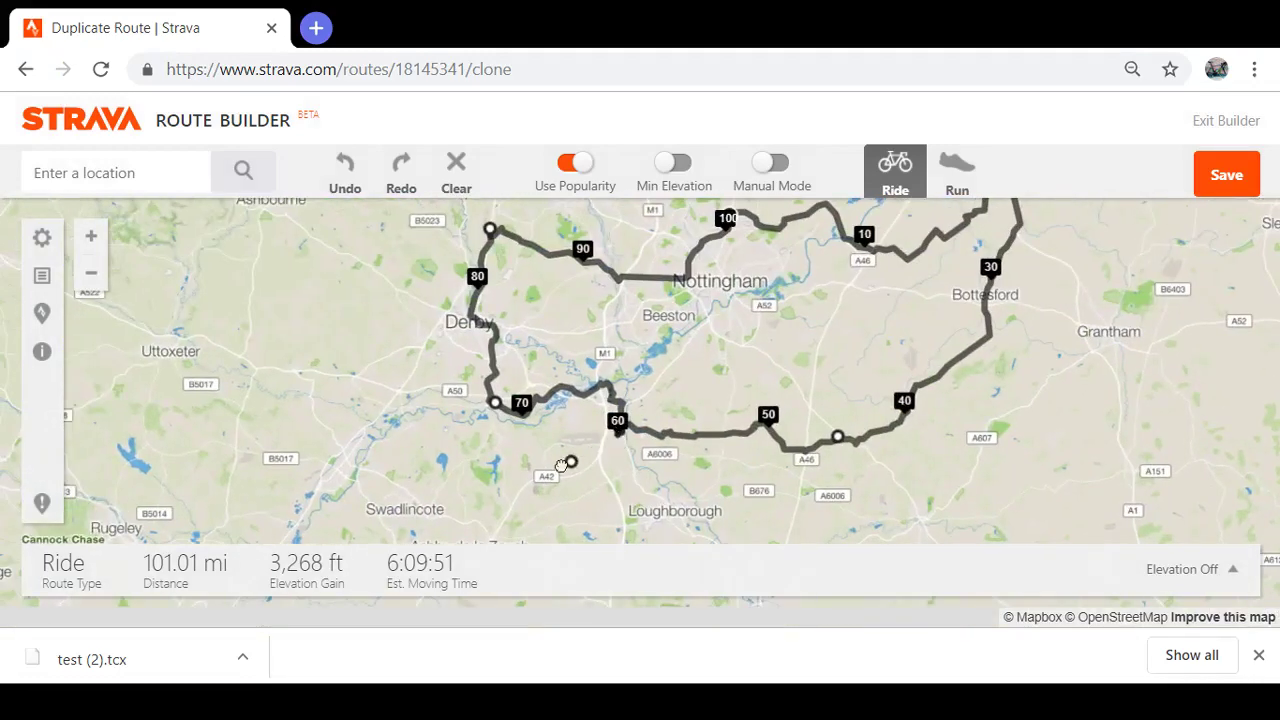
left_click_drag(380, 484, 382, 484)
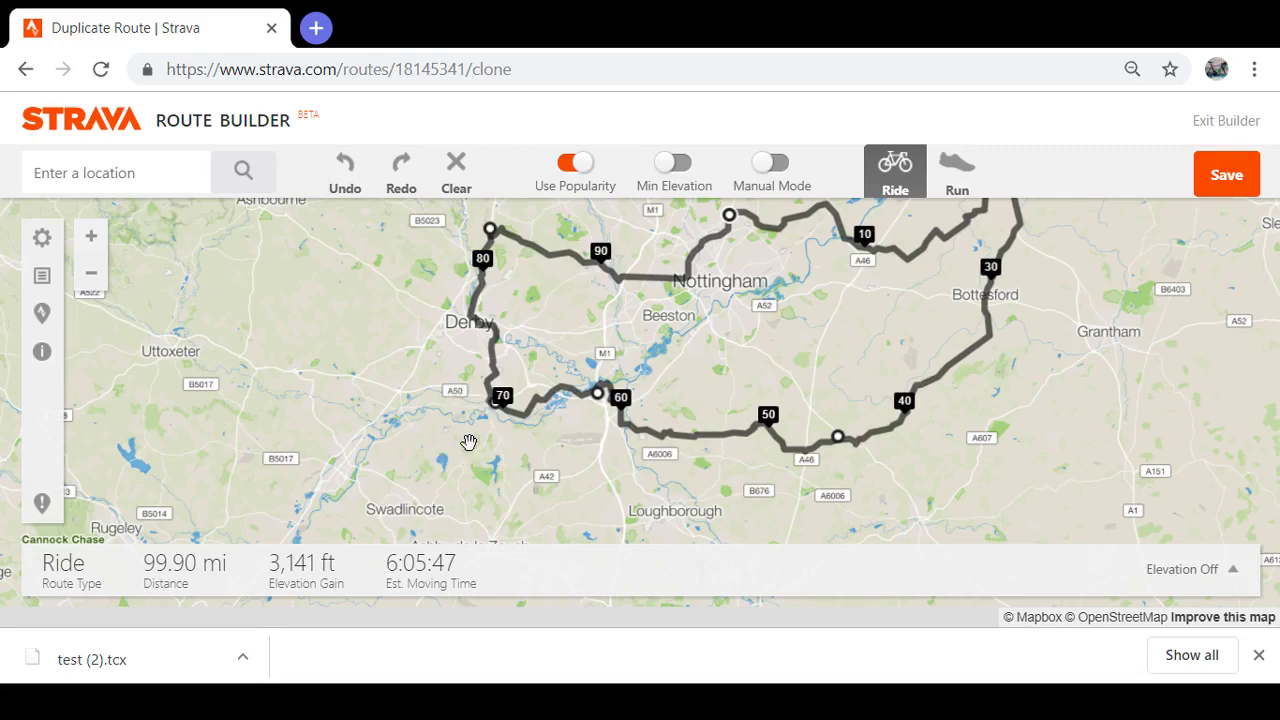
left_click(1233, 574)
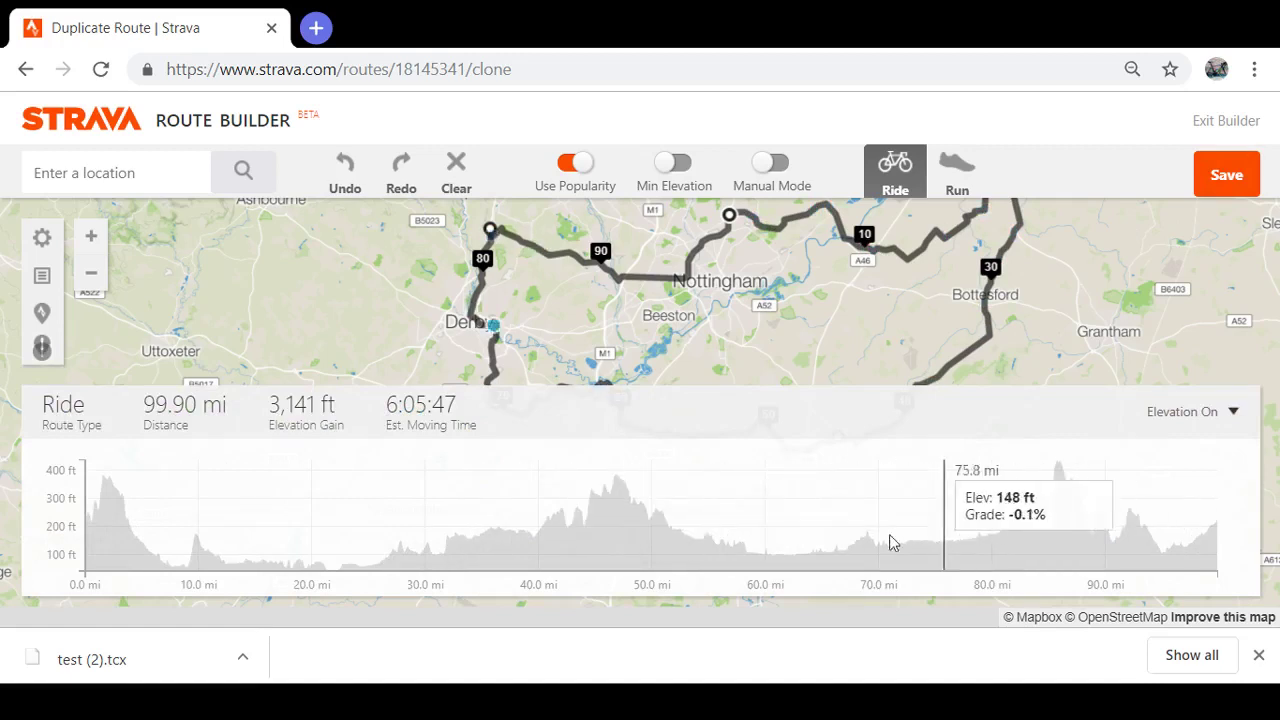
Collapse the elevation profile and recentre the map on the full 99.90 mi loop
left_click(1234, 412)
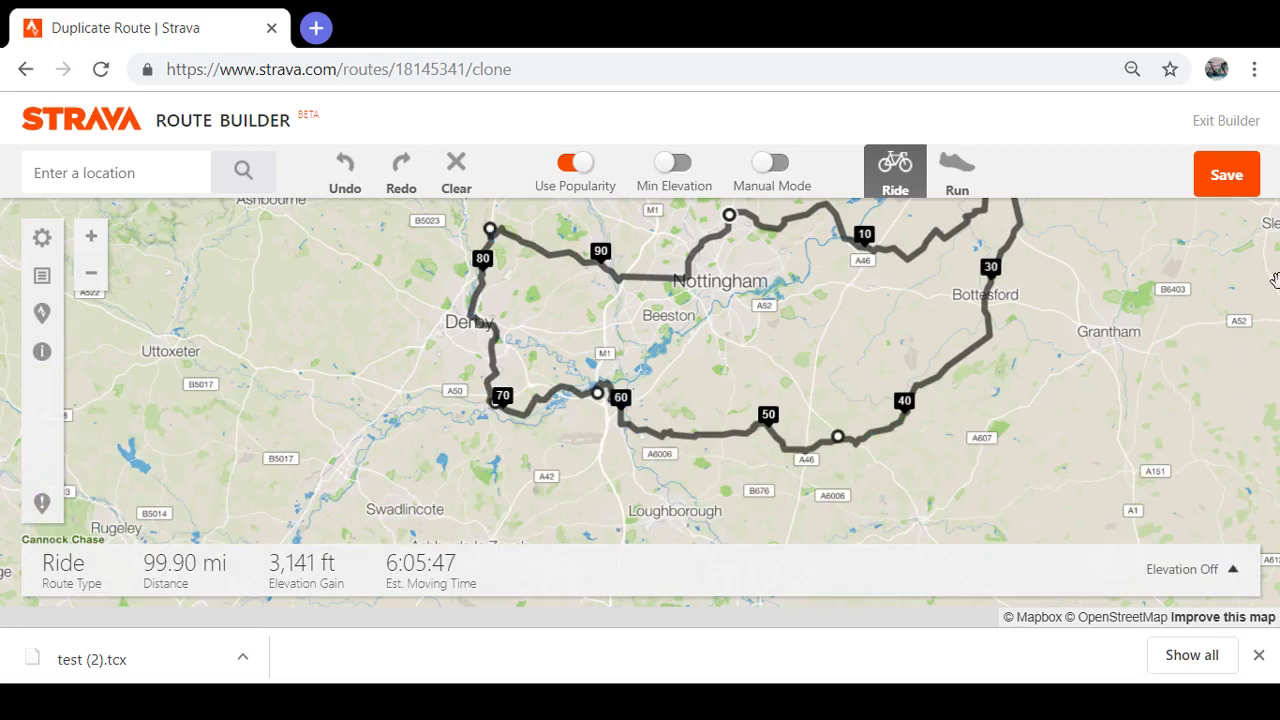
left_click_drag(1108, 303, 975, 378)
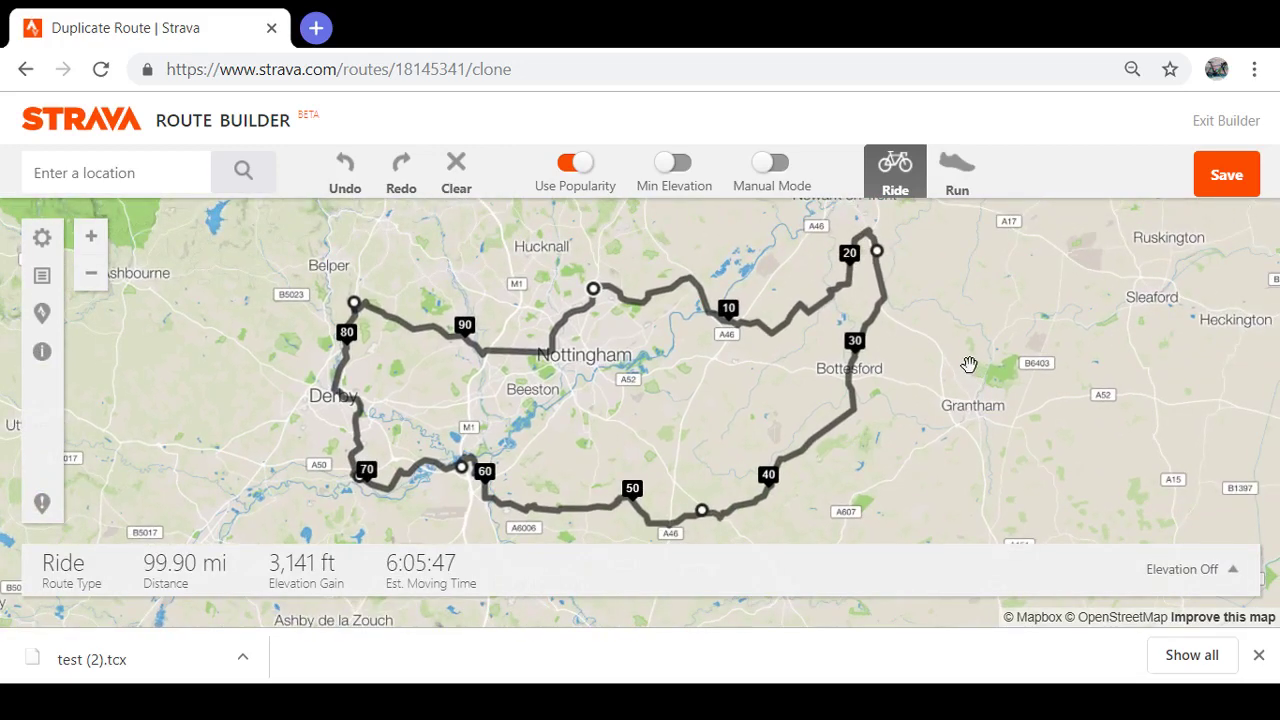